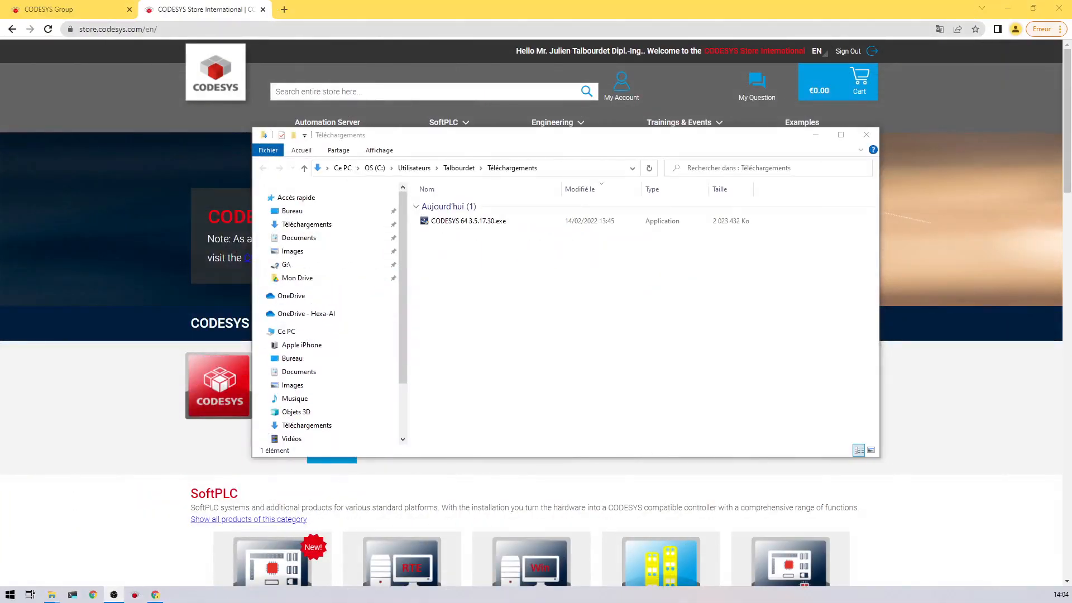
- Run CODESYS 64 3.5.17.30.exe and begin installing the required CODESYS Installer
double_click(447, 222)
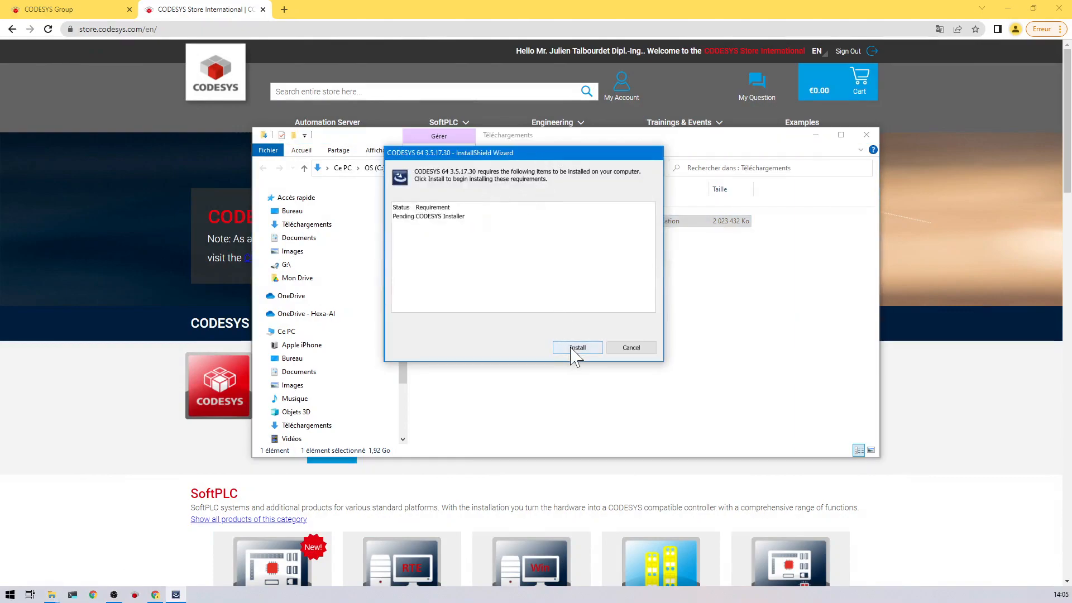
click(575, 350)
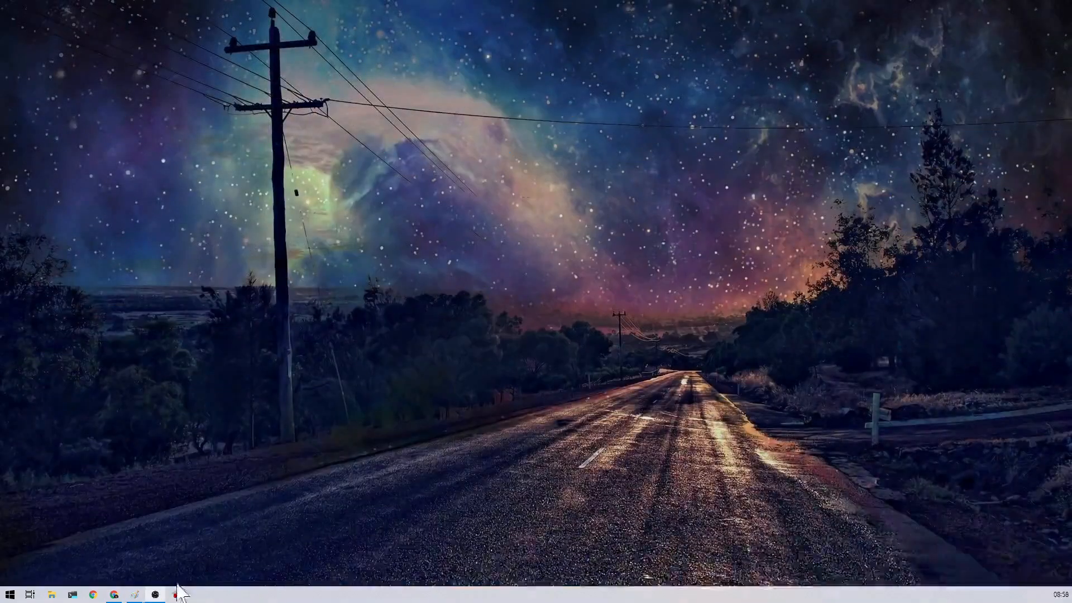
- Launch CODESYS V3.5 SP17 and open CODESYS Installer from the Outils menu
click(176, 595)
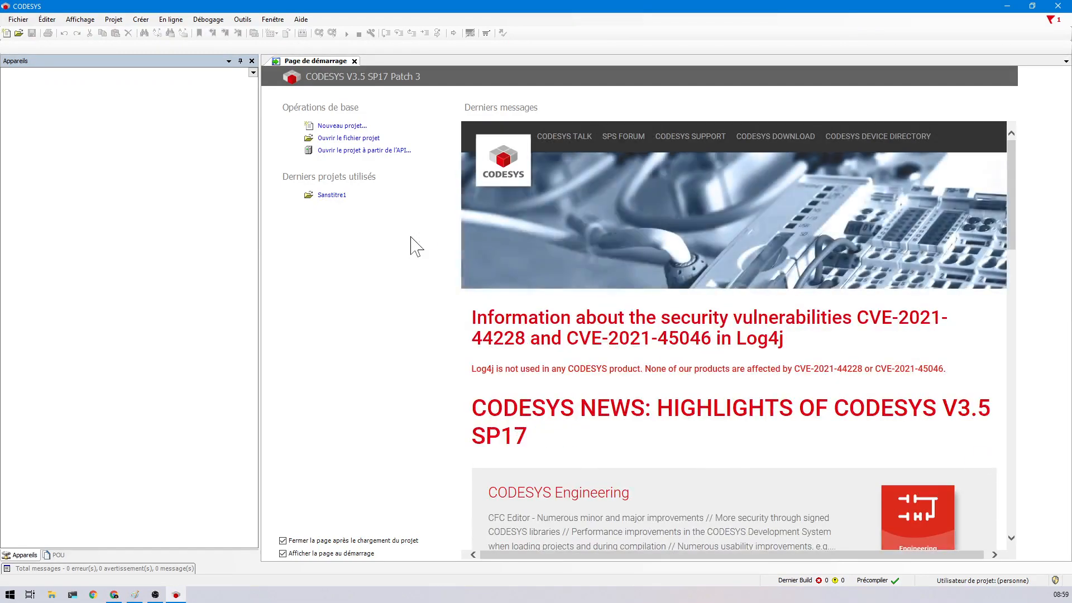
click(208, 19)
mouse_move(242, 22)
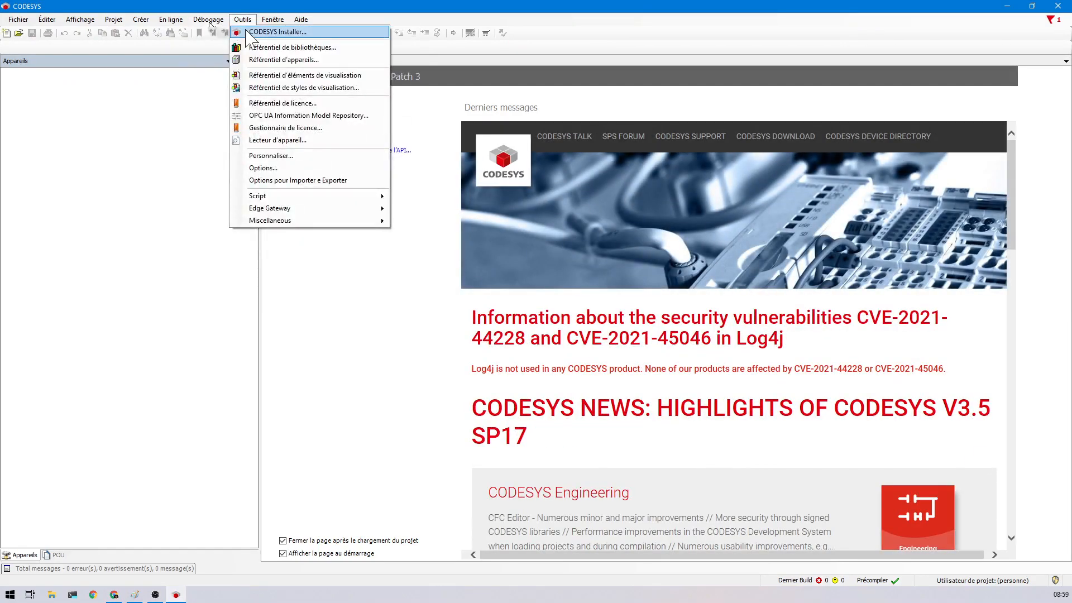
click(248, 32)
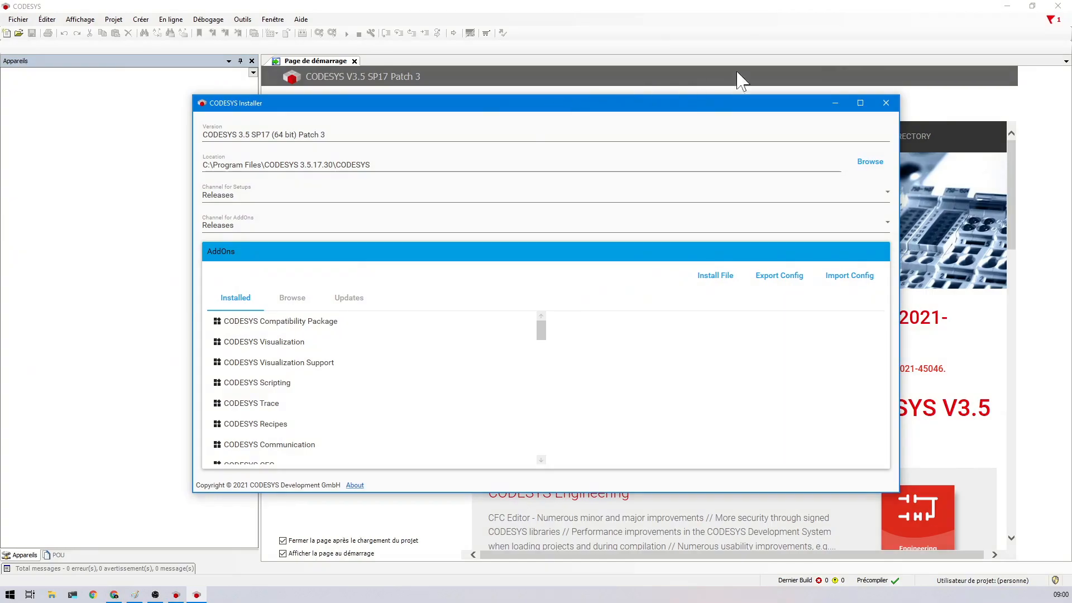
- Close CODESYS, search add-ons for 'PFC200' and install CODESYS Control for PFC200 SL 4.3.0
click(1058, 7)
click(1058, 8)
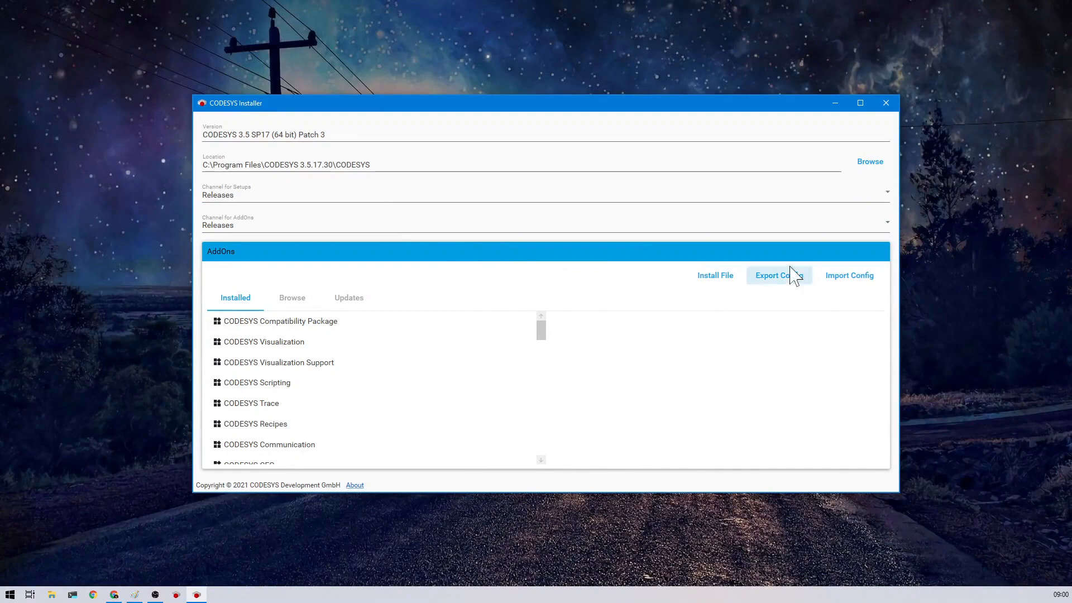
click(292, 297)
click(263, 275)
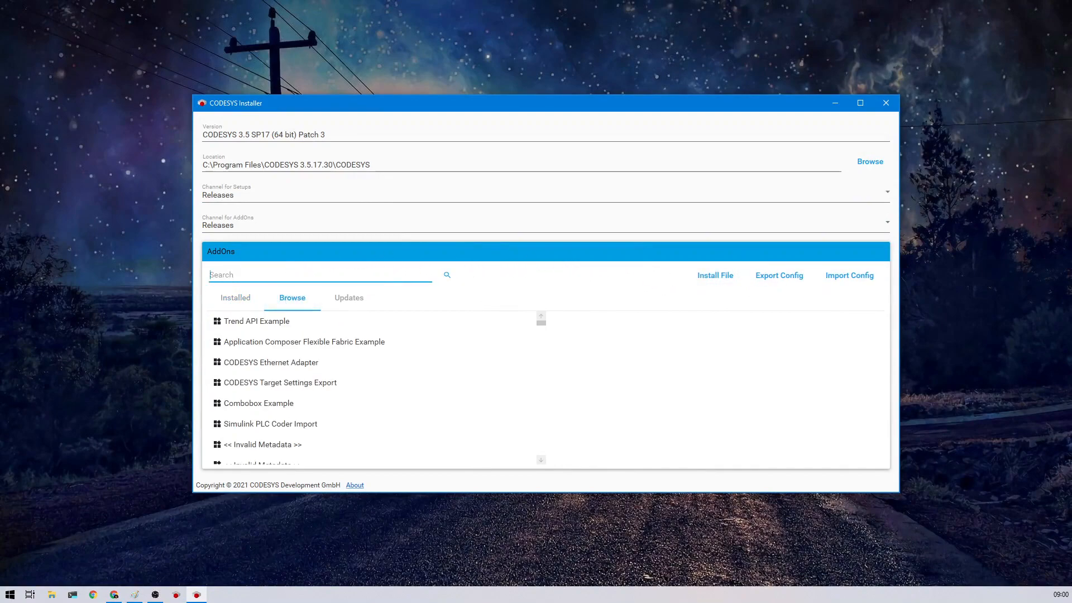
text(PFC200)
key(Return)
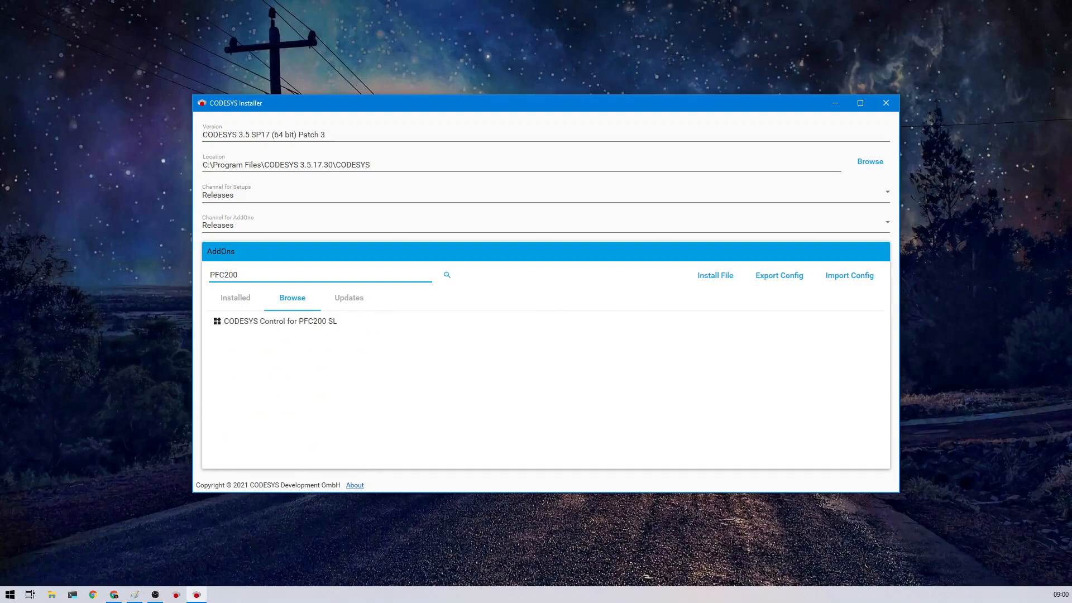
click(237, 322)
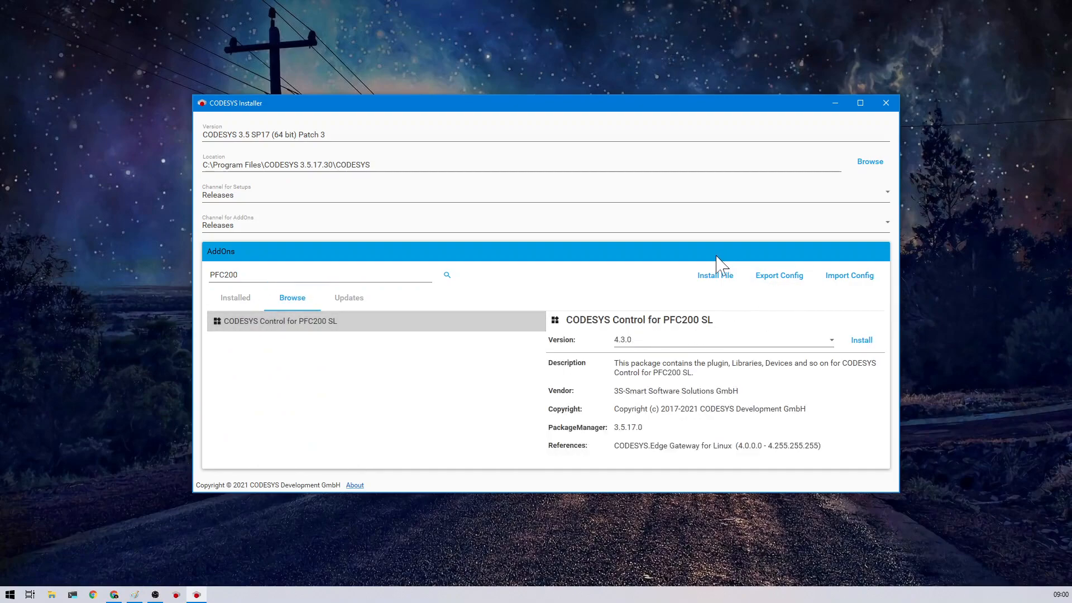
click(860, 340)
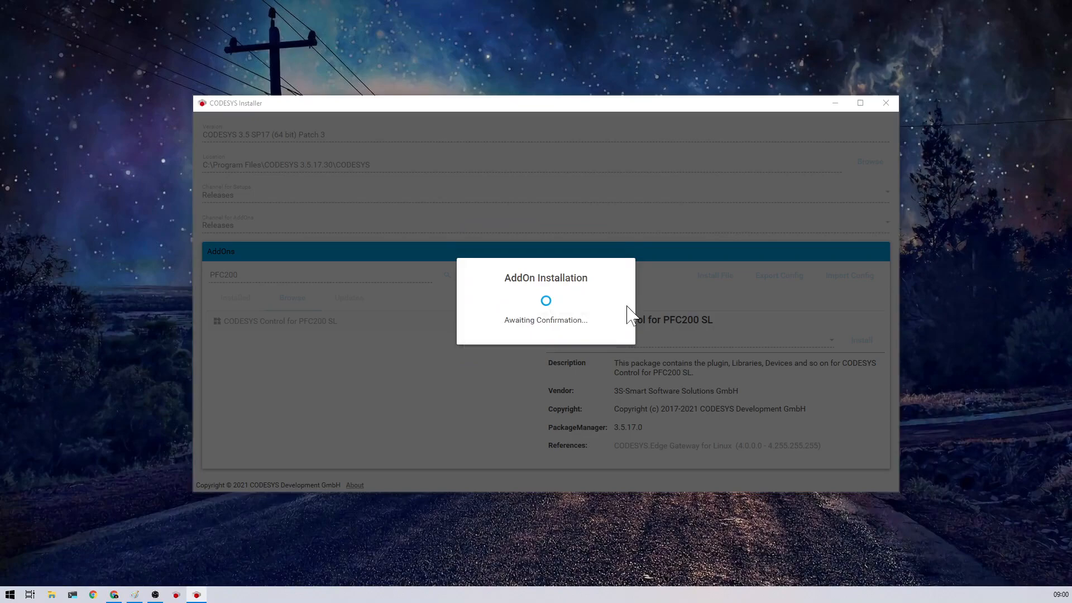
- Confirm, accept the licenses and install PFC200 SL 4.3.0 with Edge Gateway for Linux 4.2.0
click(559, 353)
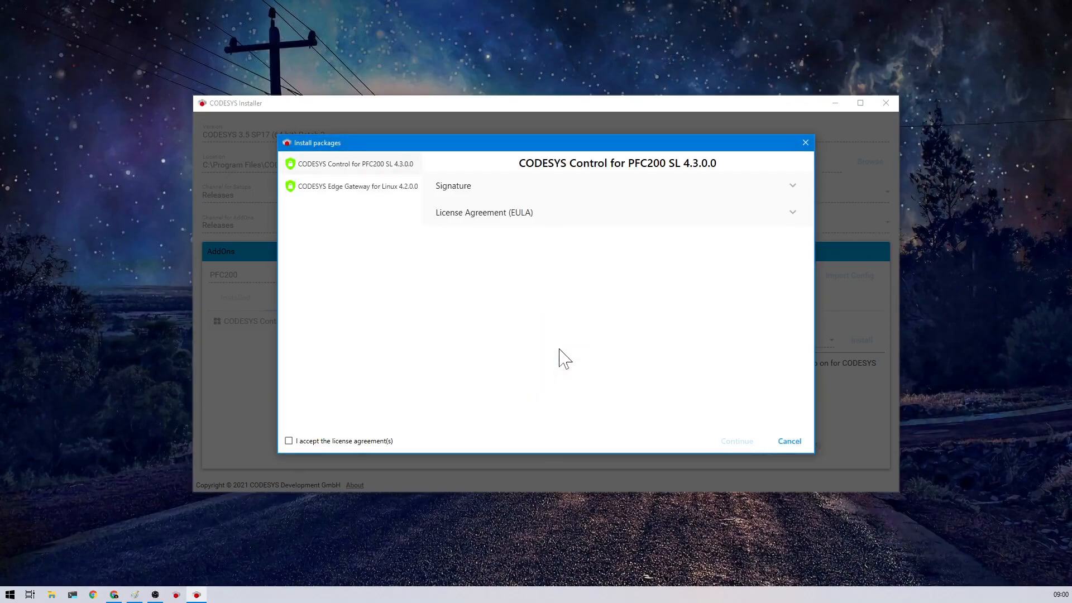
click(288, 442)
click(737, 442)
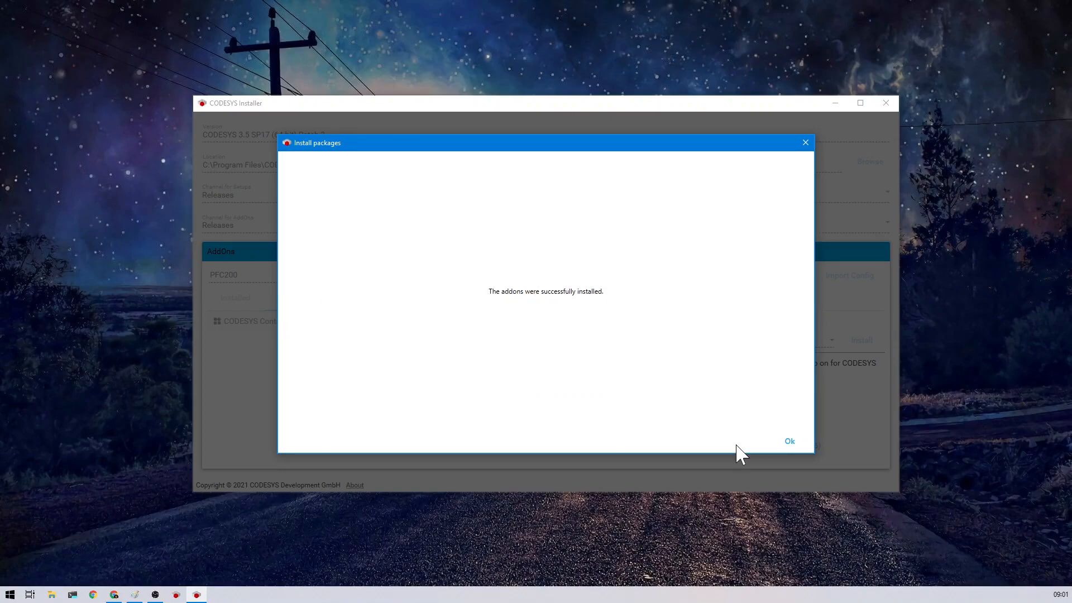
click(790, 441)
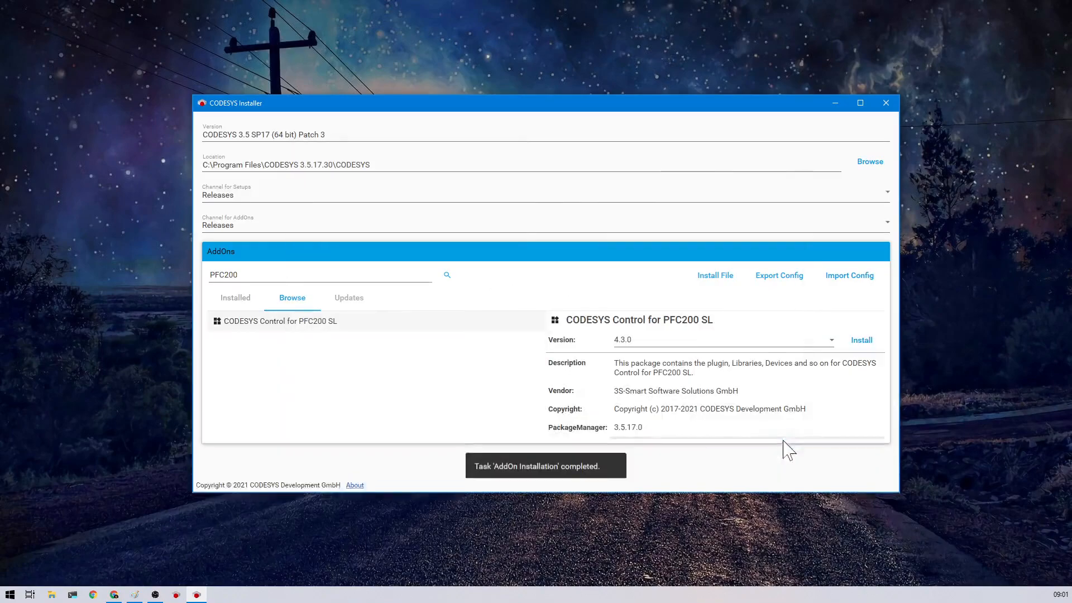
- Close CODESYS Installer and restart CODESYS V3.5 SP17 Patch 3 to its start page
click(886, 103)
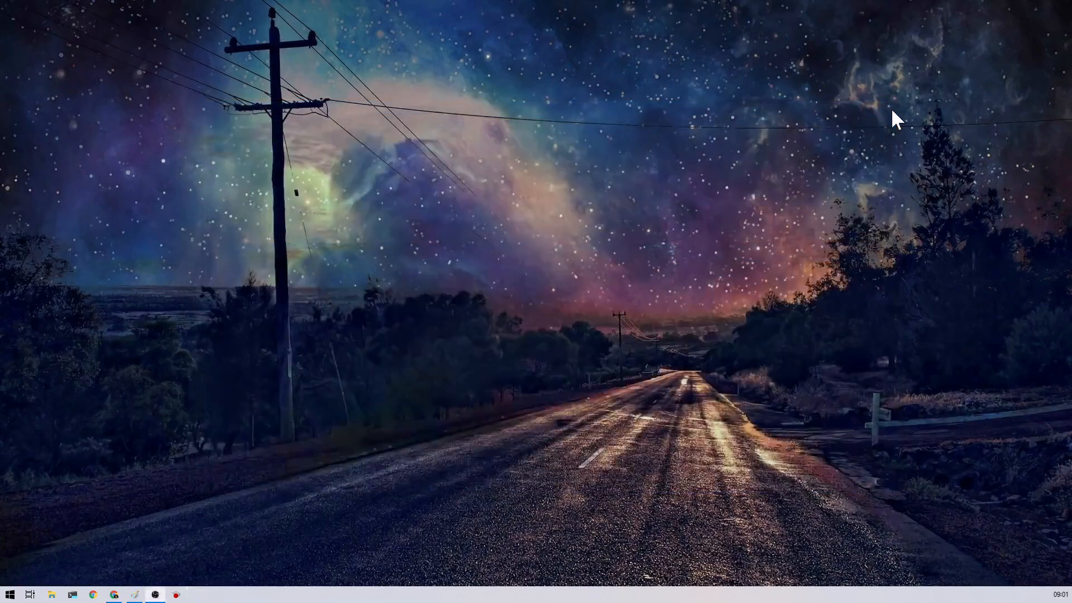
click(176, 595)
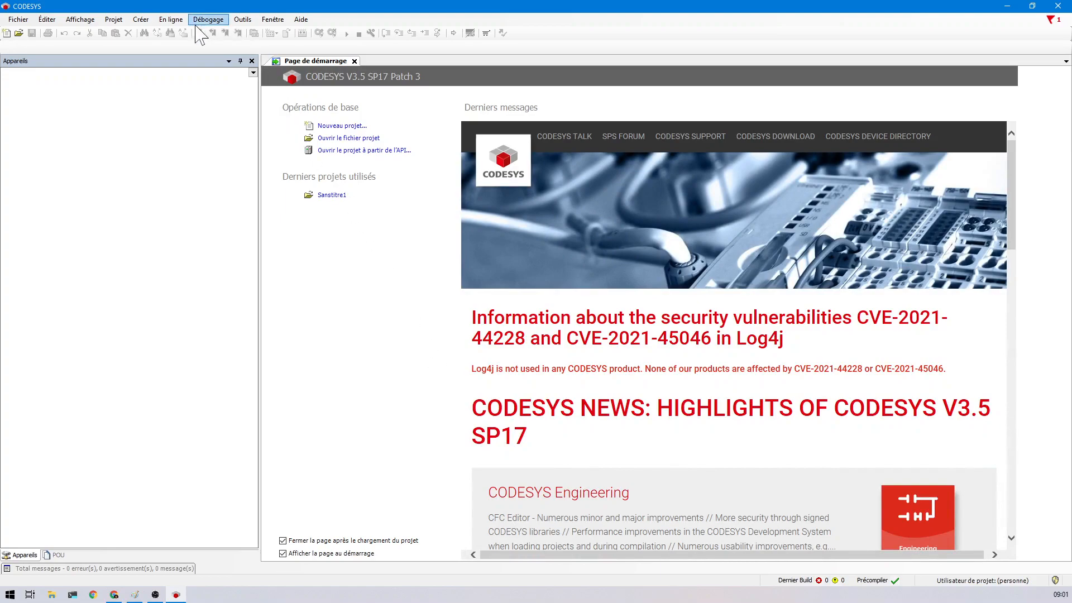
- Create a new Projet standard named 'FormationCodesysPFC200', correcting the typo in the name
click(6, 33)
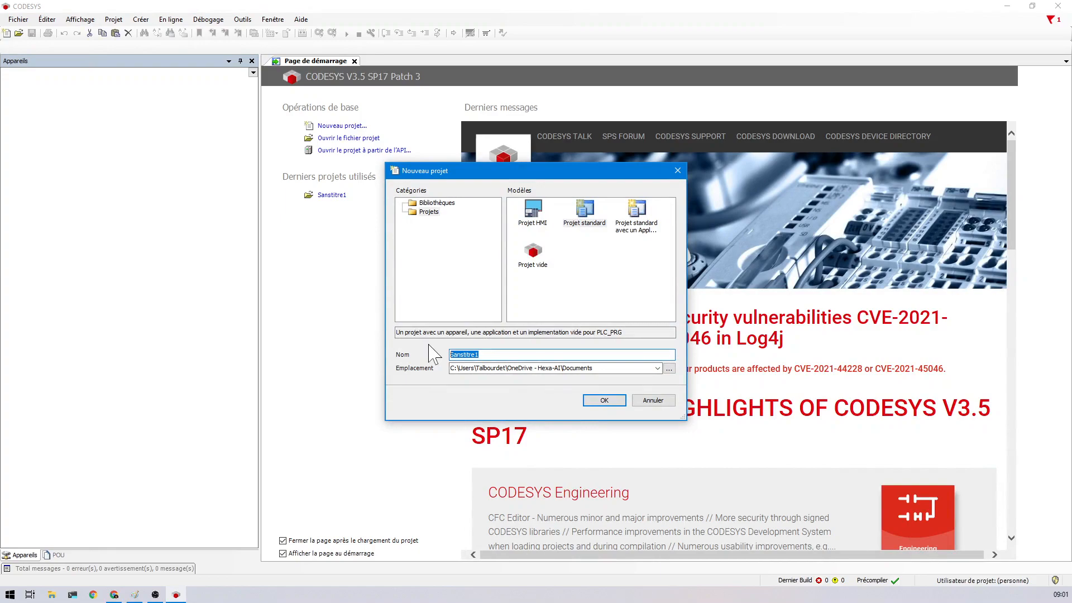
text(FormationCodeys)
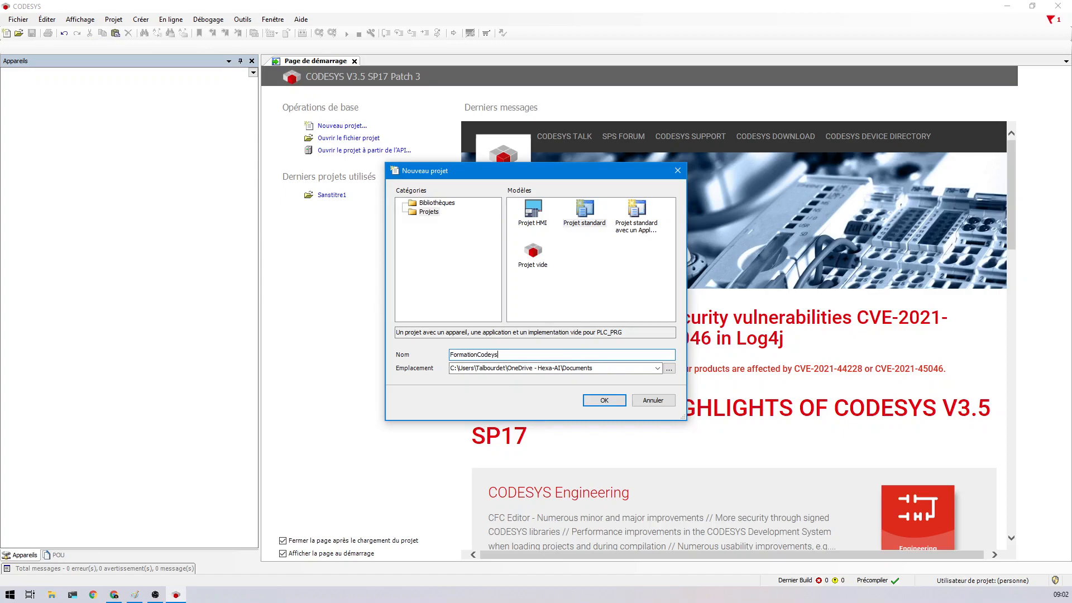
text(PFC200)
click(492, 355)
text(s)
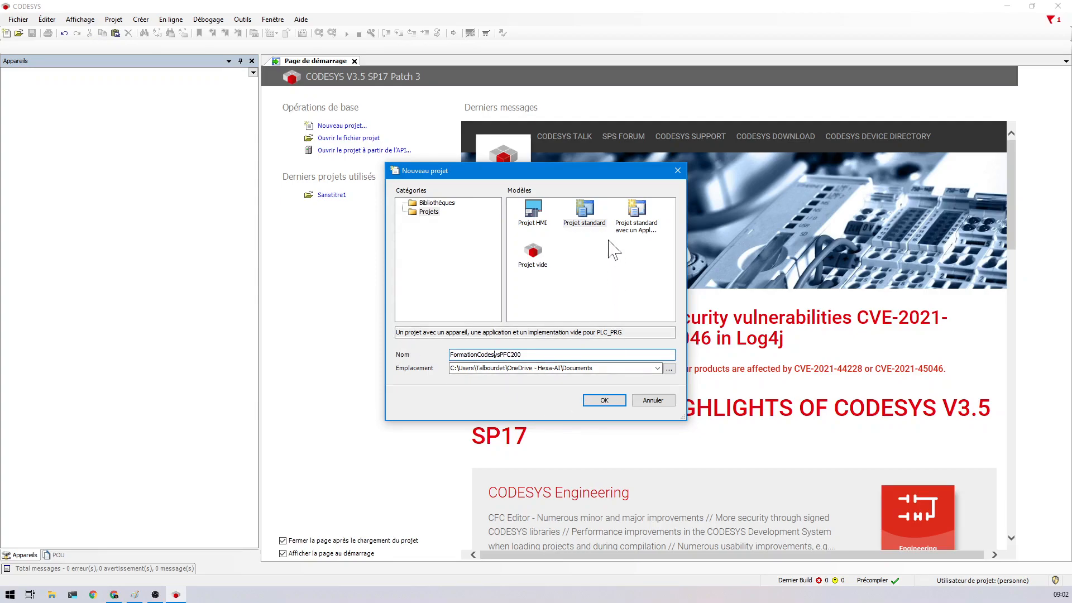
click(585, 211)
click(614, 400)
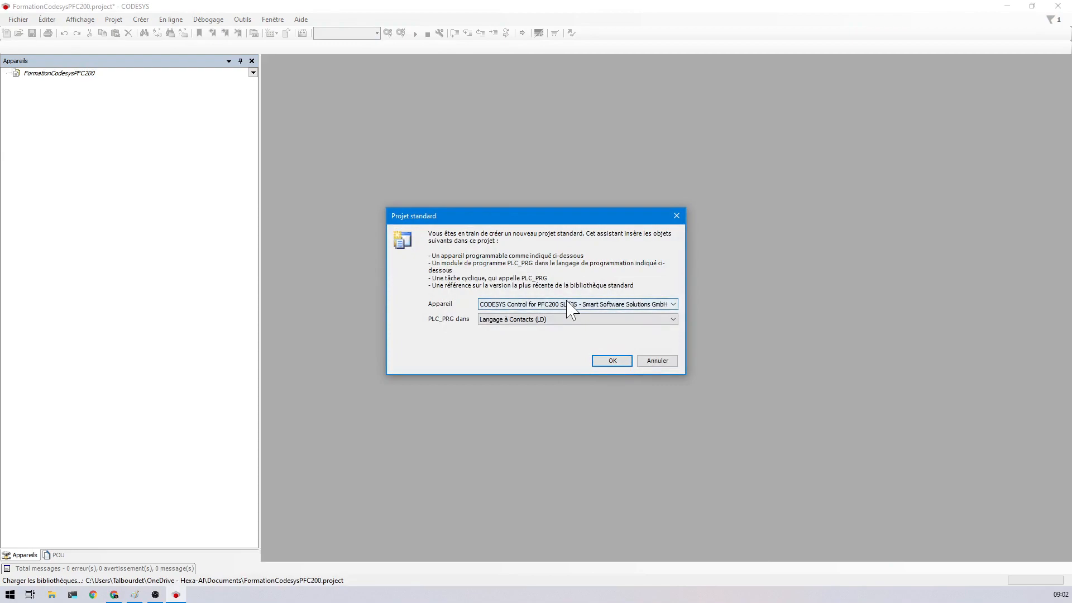
- Keep CODESYS Control for PFC200 SL as device and PLC_PRG in Ladder (LD), then create
click(580, 305)
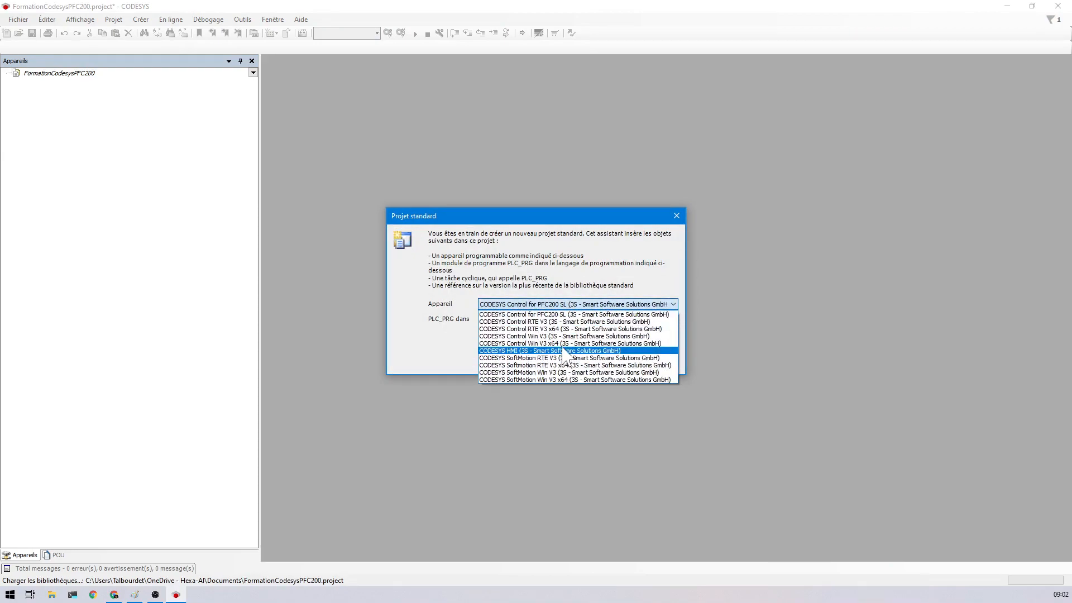
click(569, 315)
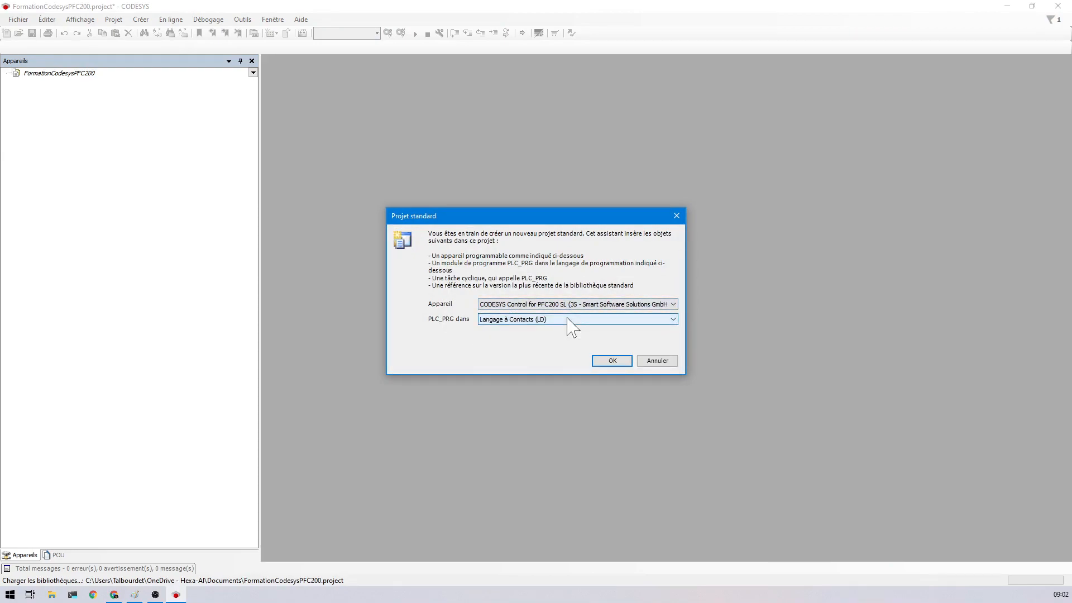
click(569, 319)
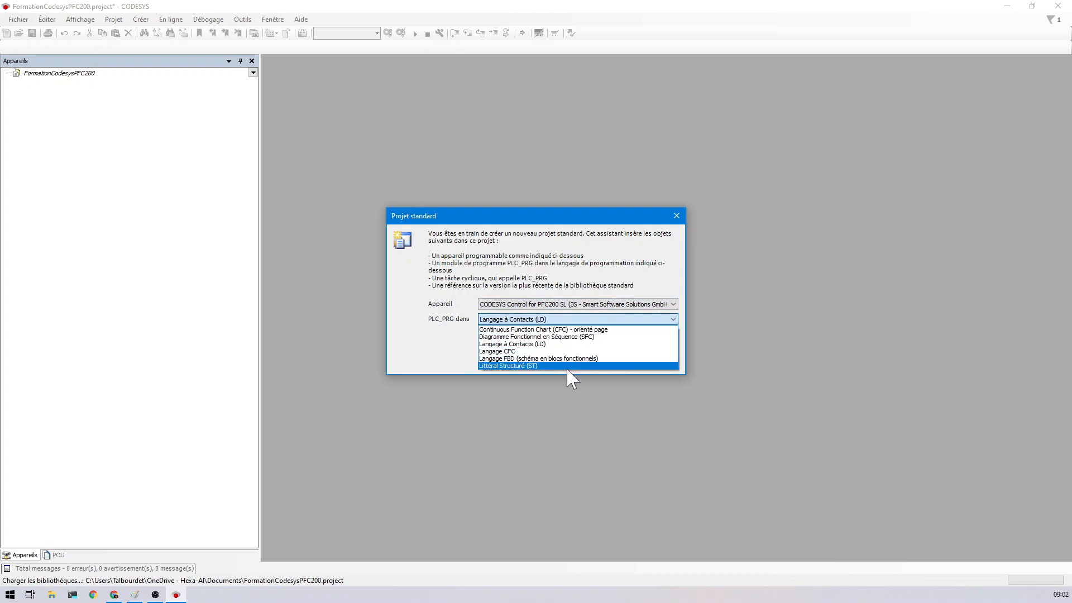
click(568, 344)
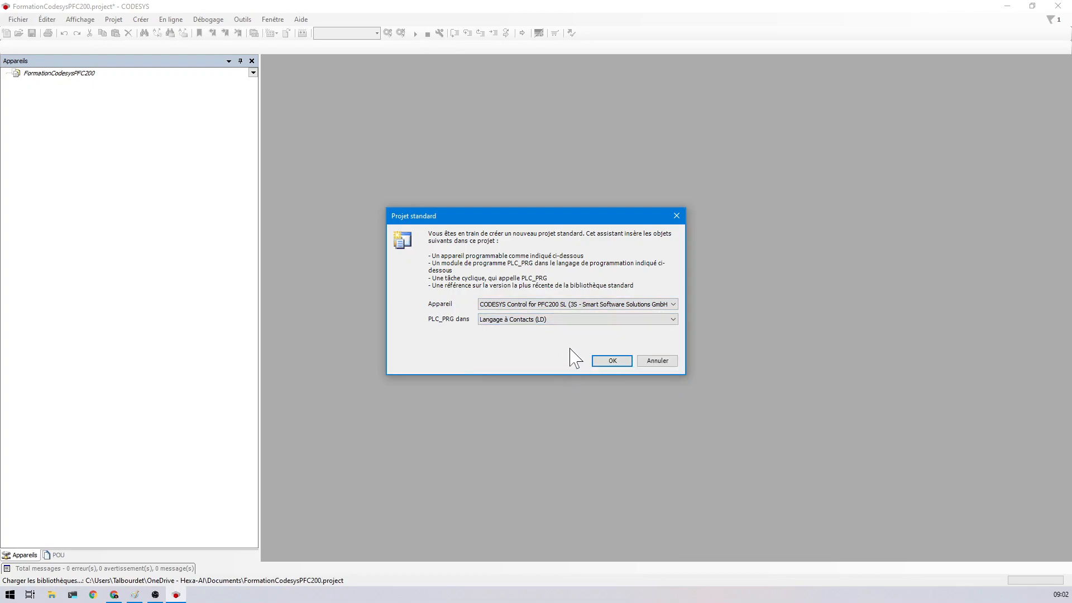
click(608, 360)
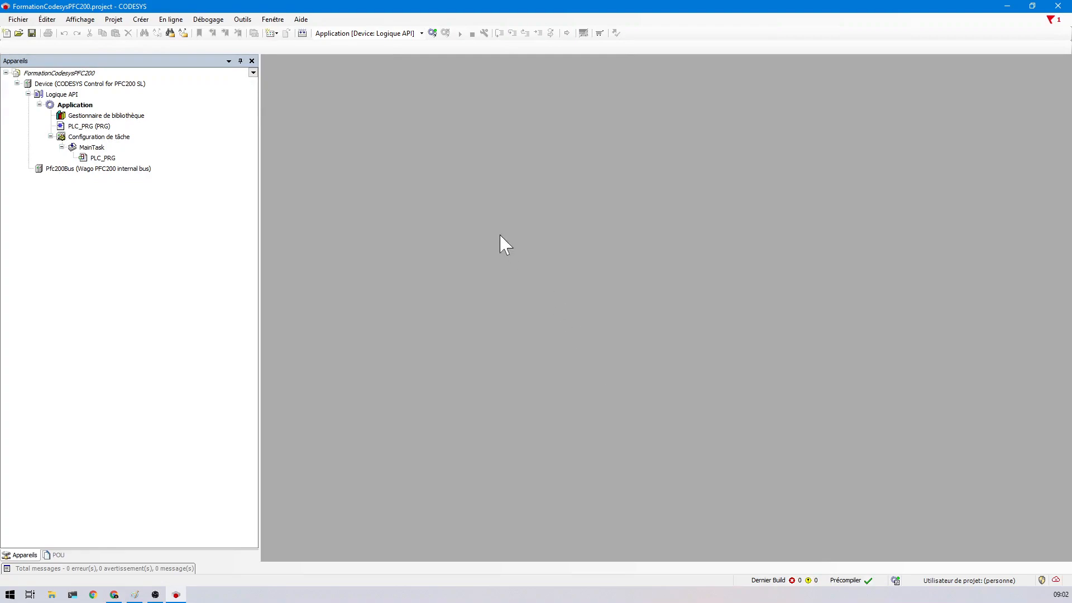
- Open the Update PFC200 panel from the Outils menu
click(243, 20)
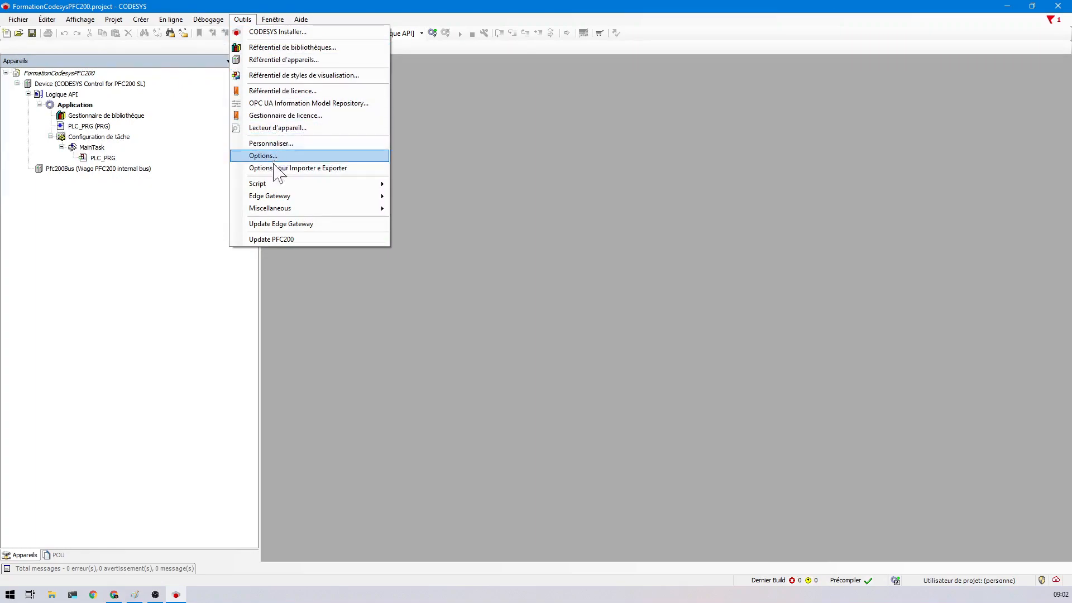
click(272, 239)
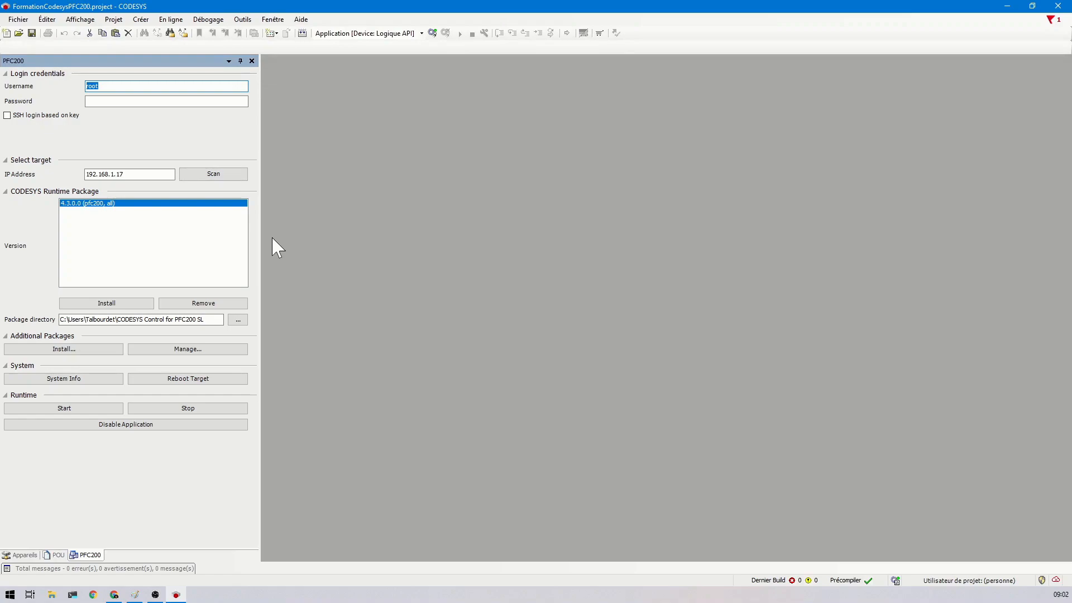
- Enter the device password and select the target IP 192.168.1.17 for use in the browser
key(Tab)
text(wago)
click(124, 174)
drag(124, 175, 86, 174)
key(ctrl+c)
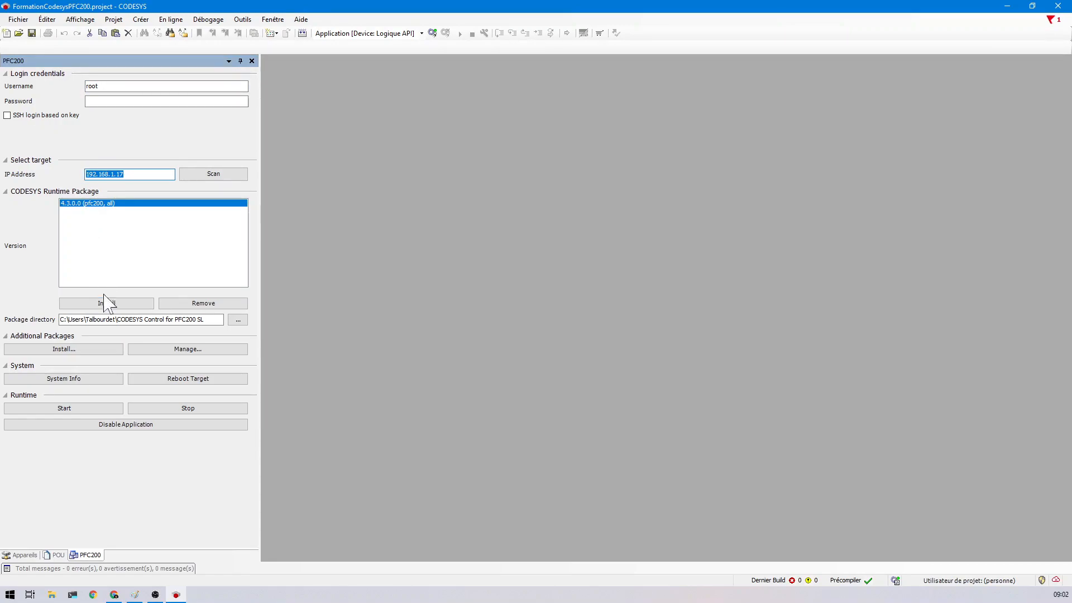
click(94, 595)
- Re-enter the device password and install runtime package 4.3.0.0 on the PFC200
click(112, 101)
text(wago)
click(100, 303)
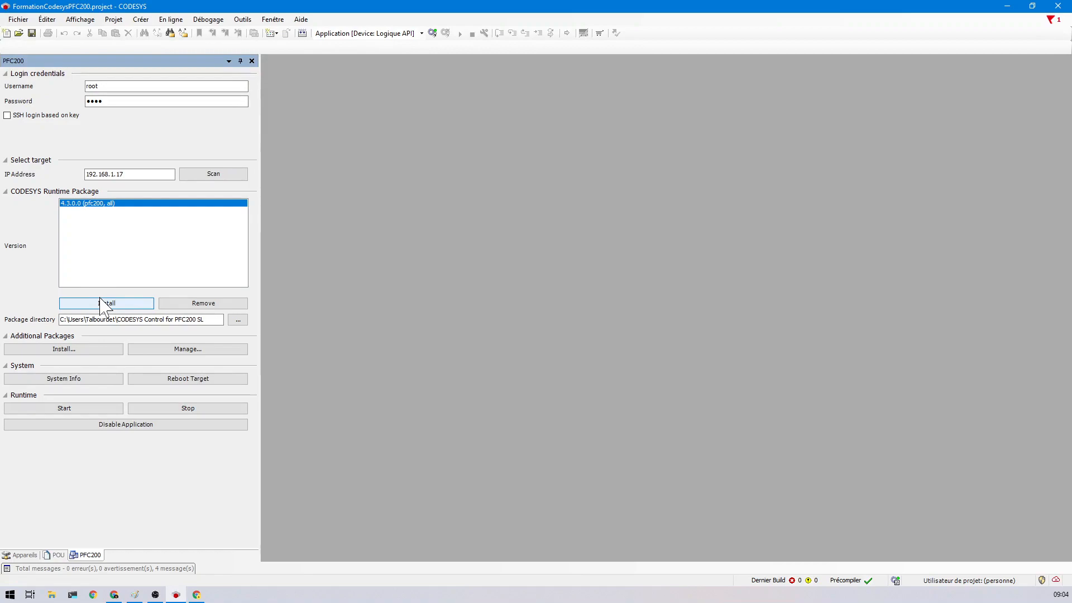
- Start the runtime and open 192.168.1.17 in Chrome, proceeding past the security warning
click(65, 412)
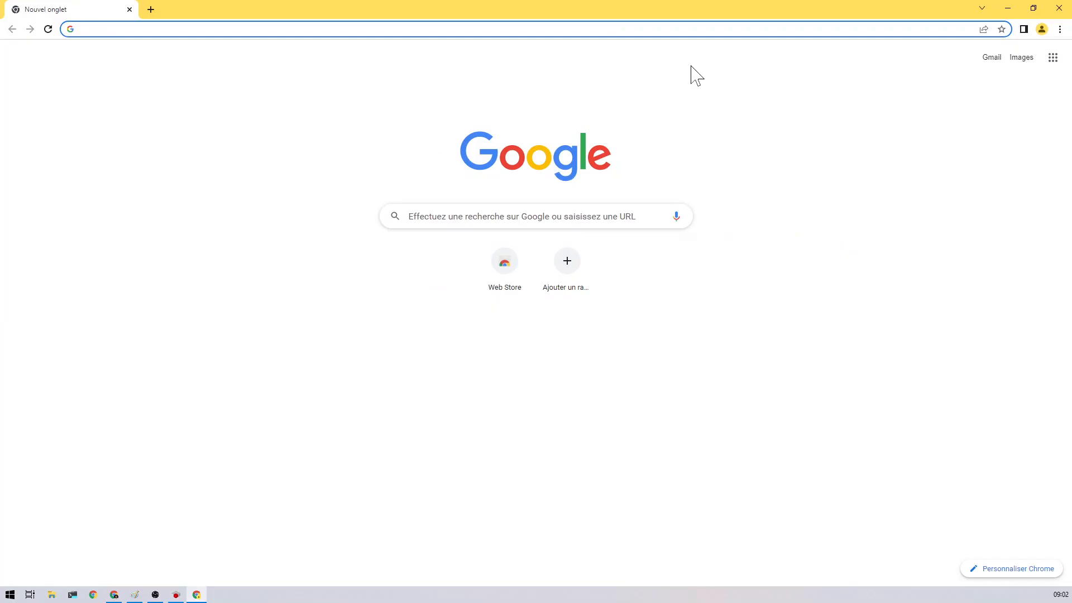
key(ctrl+v)
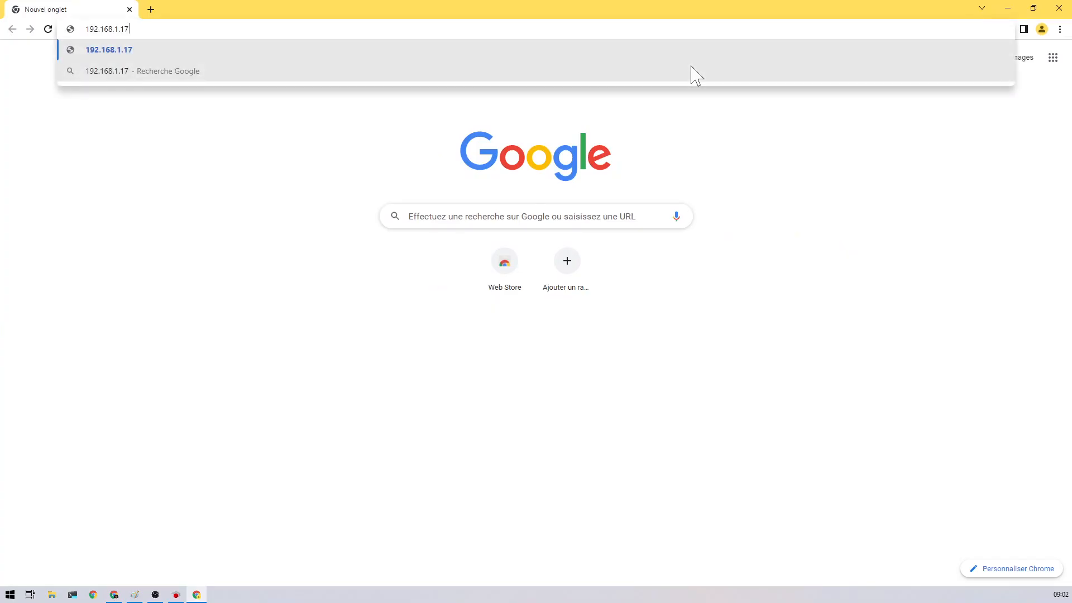
key(Return)
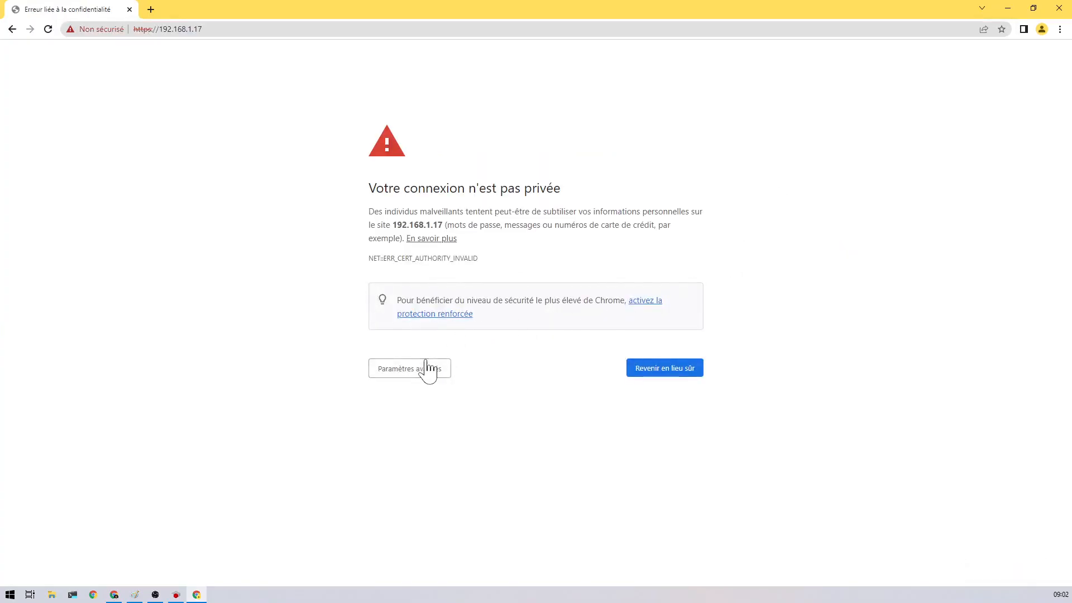
click(428, 369)
click(419, 467)
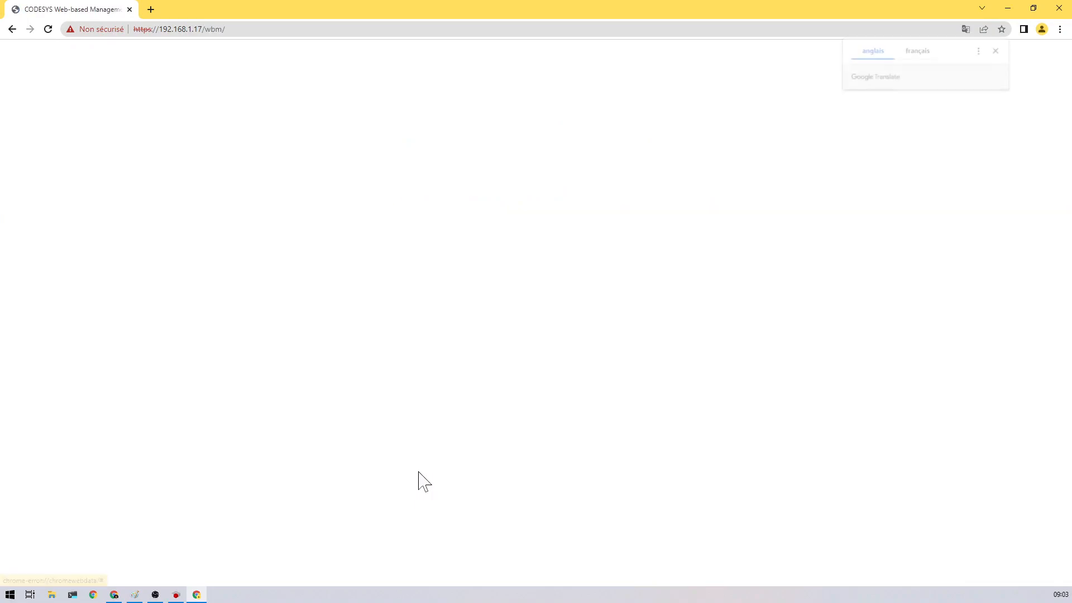
- Sign in to Web-based Management with the administrator username and password
click(1000, 50)
click(535, 320)
text(admin)
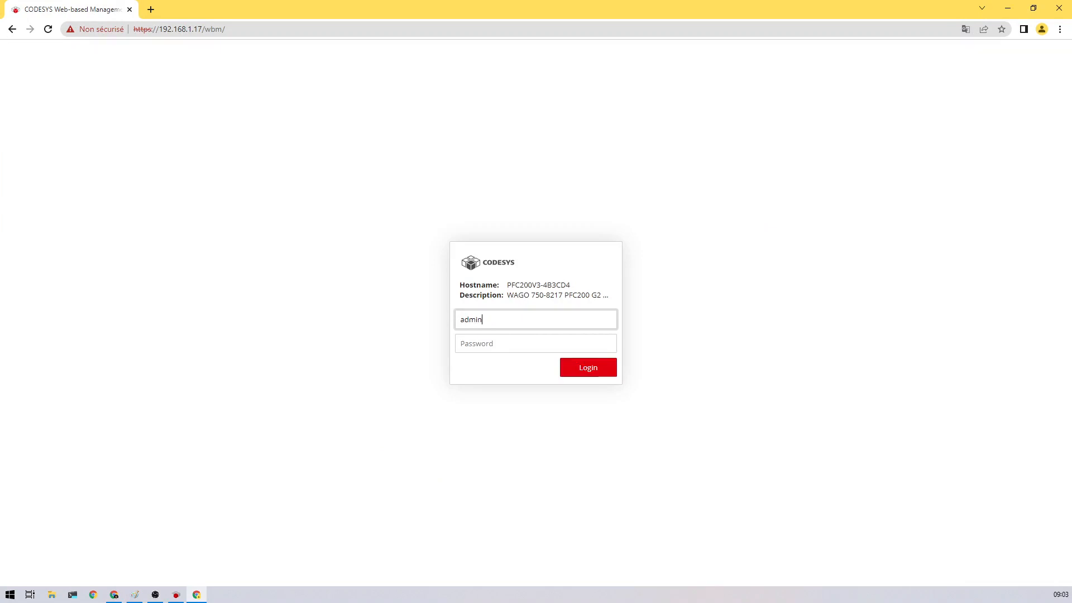
key(Tab)
text(wago)
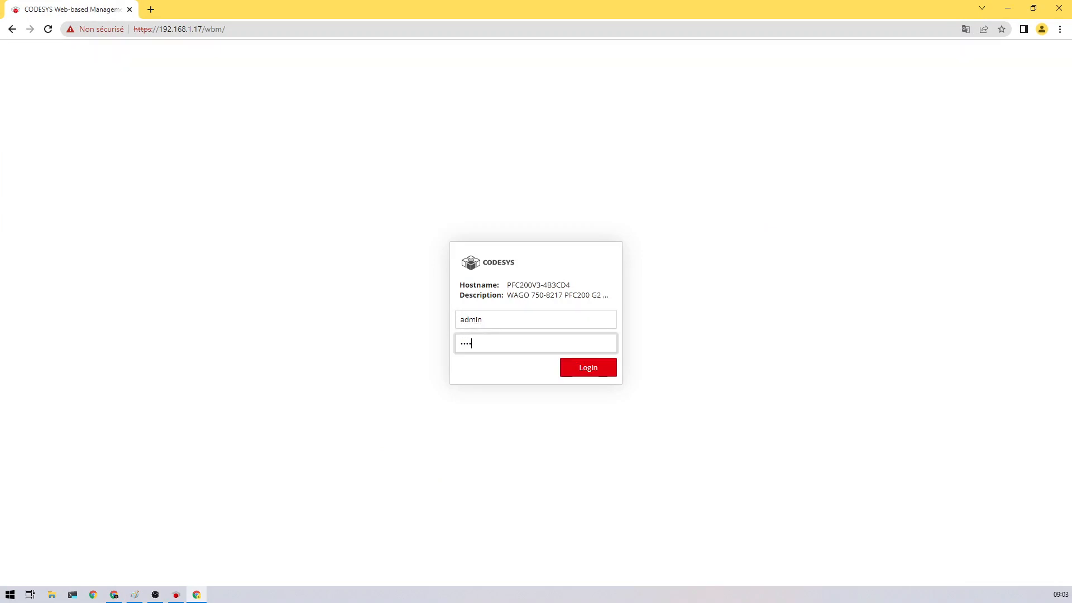
key(Return)
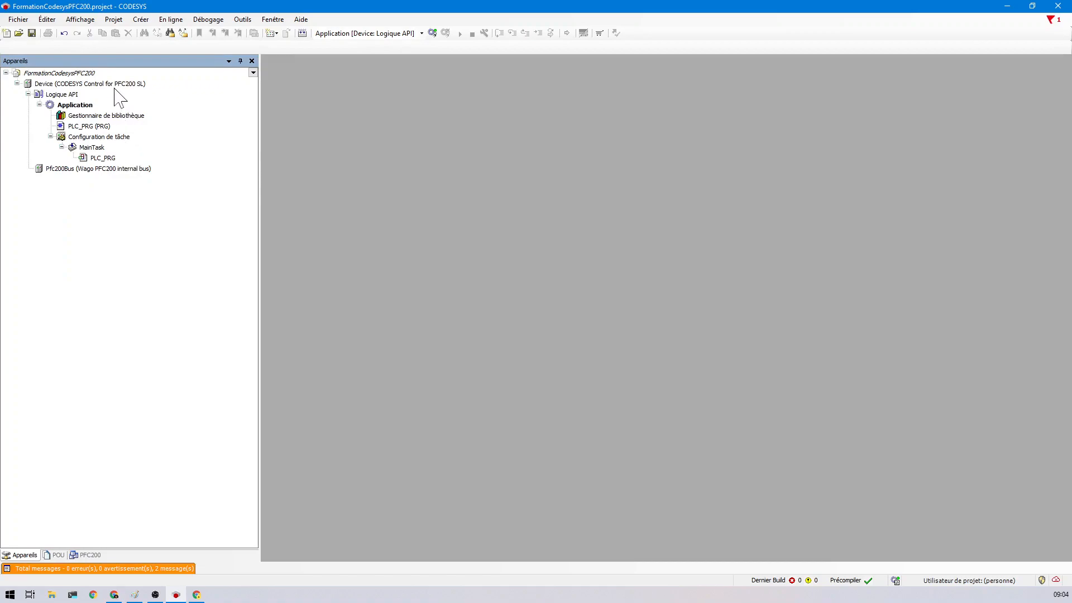
- Scan the network from the Device settings and select PFC200V3-4B3CD4 [0301.3111] as target
click(115, 85)
double_click(116, 85)
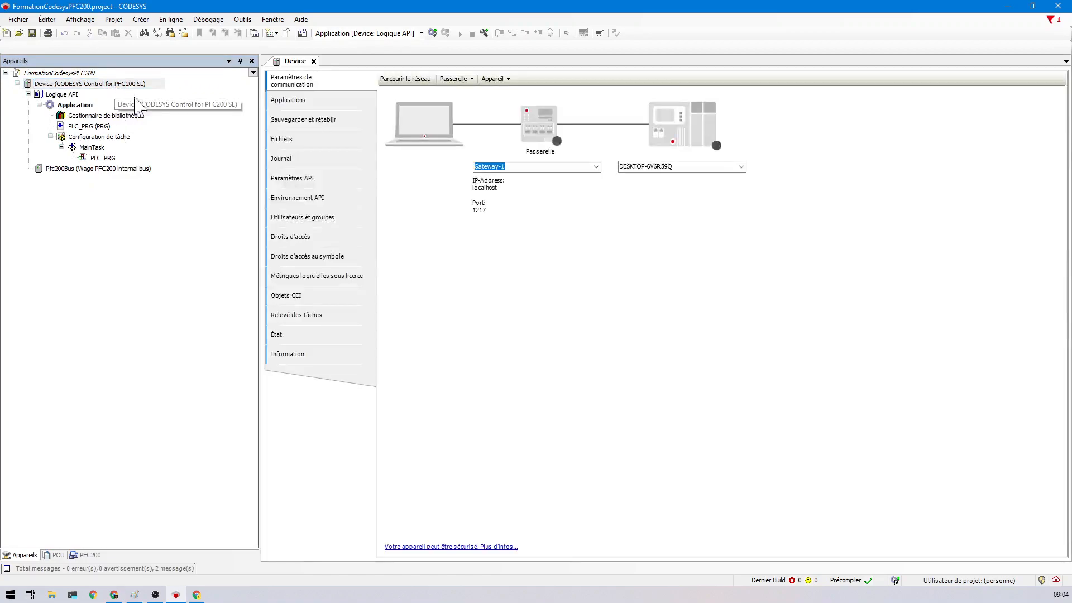
click(396, 80)
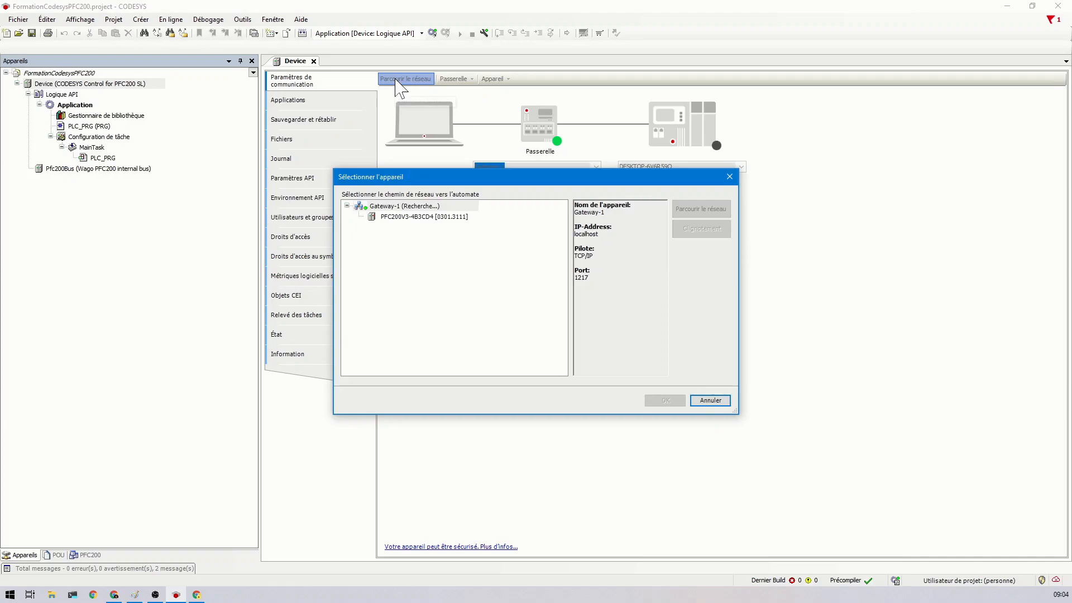
click(426, 219)
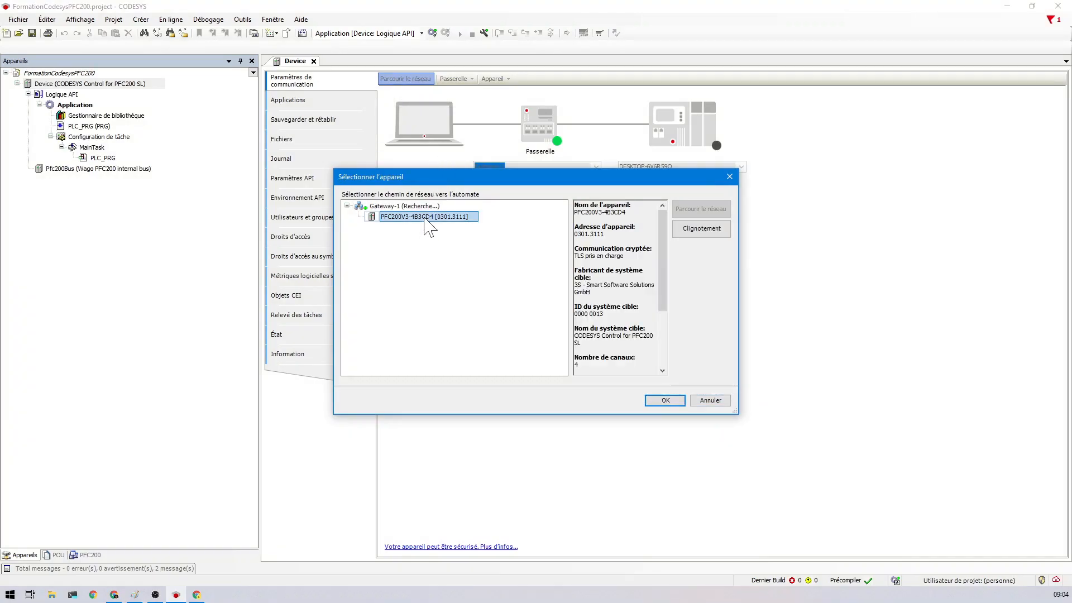
double_click(424, 217)
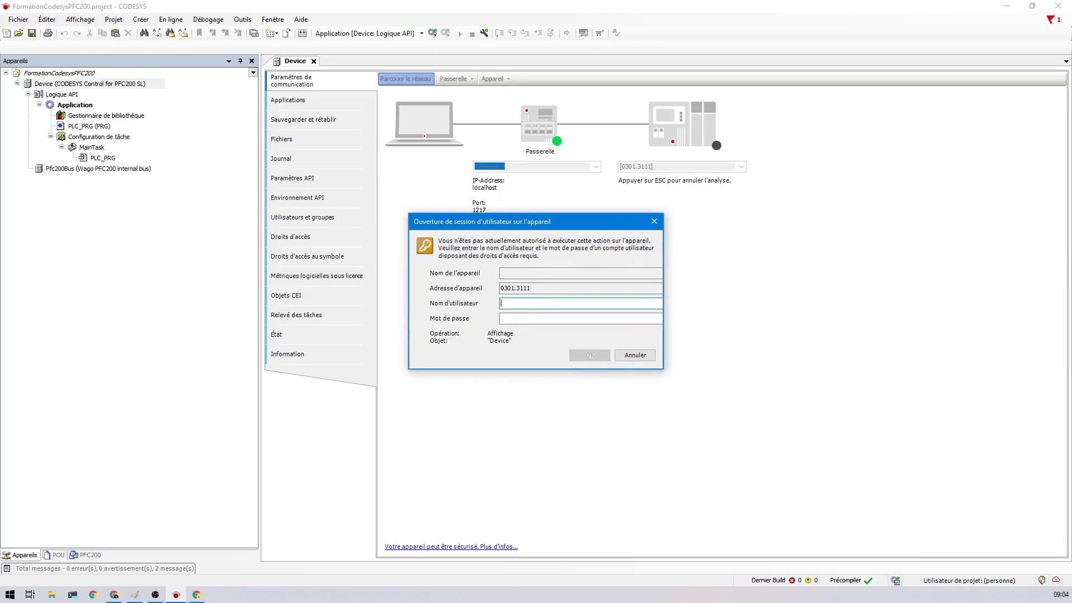
- Log in to the PFC200V3 device with the device user name and password
text(admin)
click(559, 319)
text(•••••)
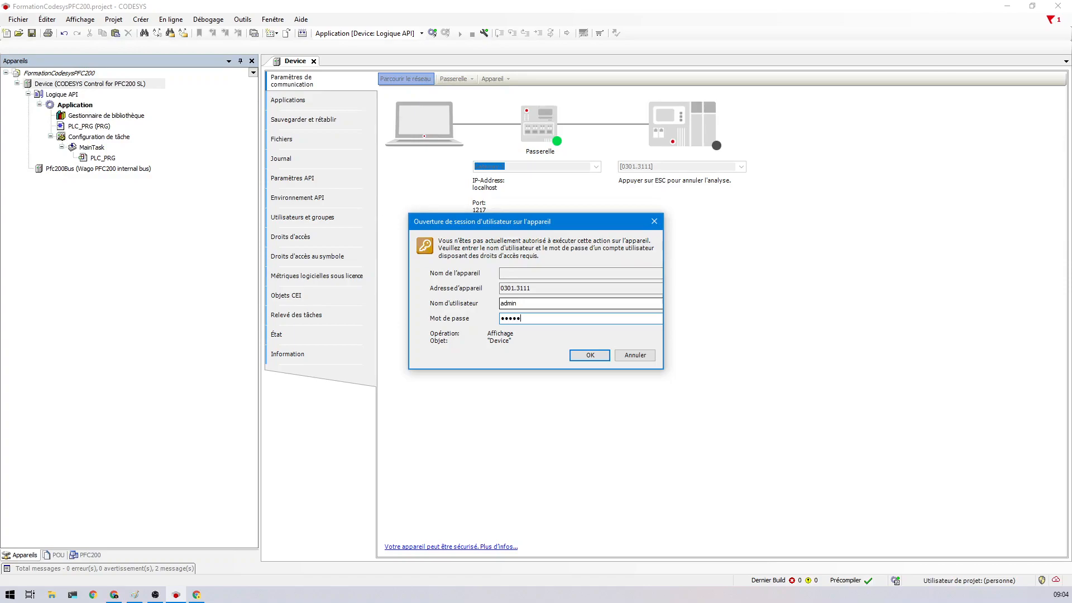
click(596, 354)
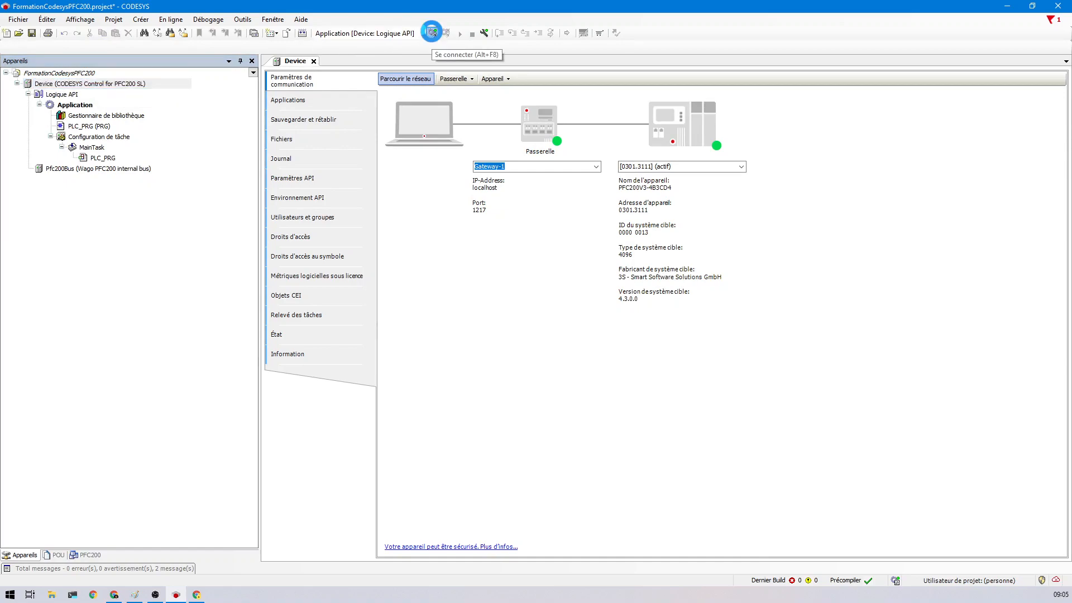
- Go online with the PFC200, replace the existing application, and start it in RUN mode
click(432, 33)
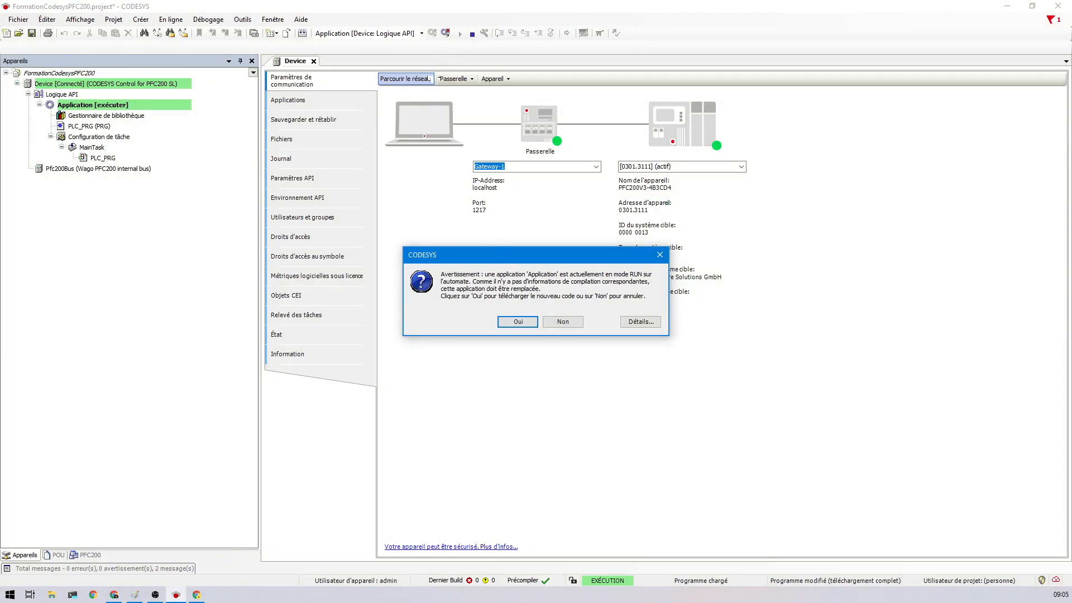
click(518, 322)
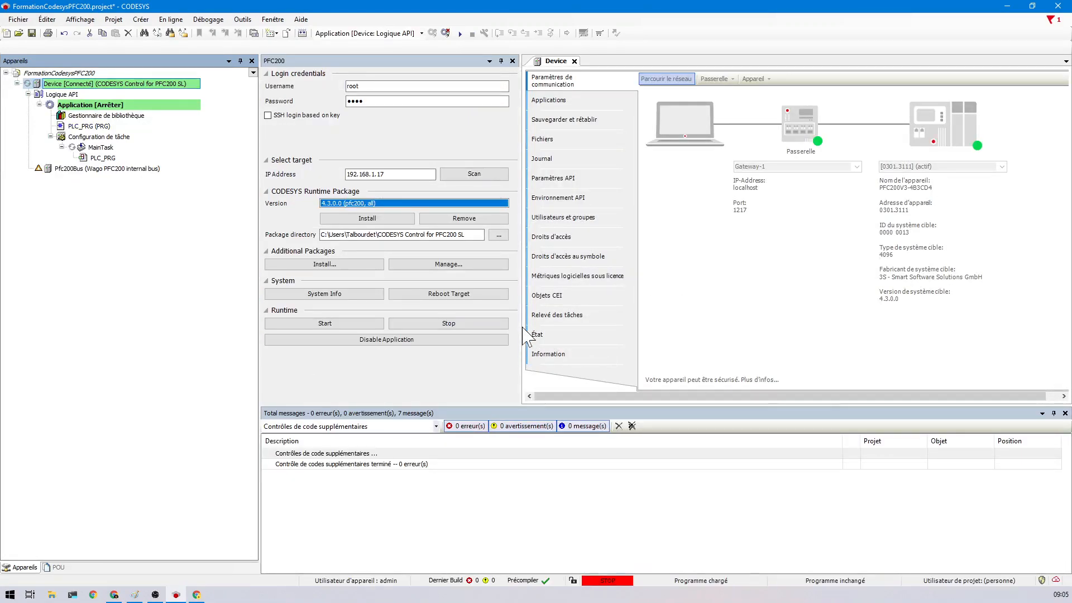
click(459, 34)
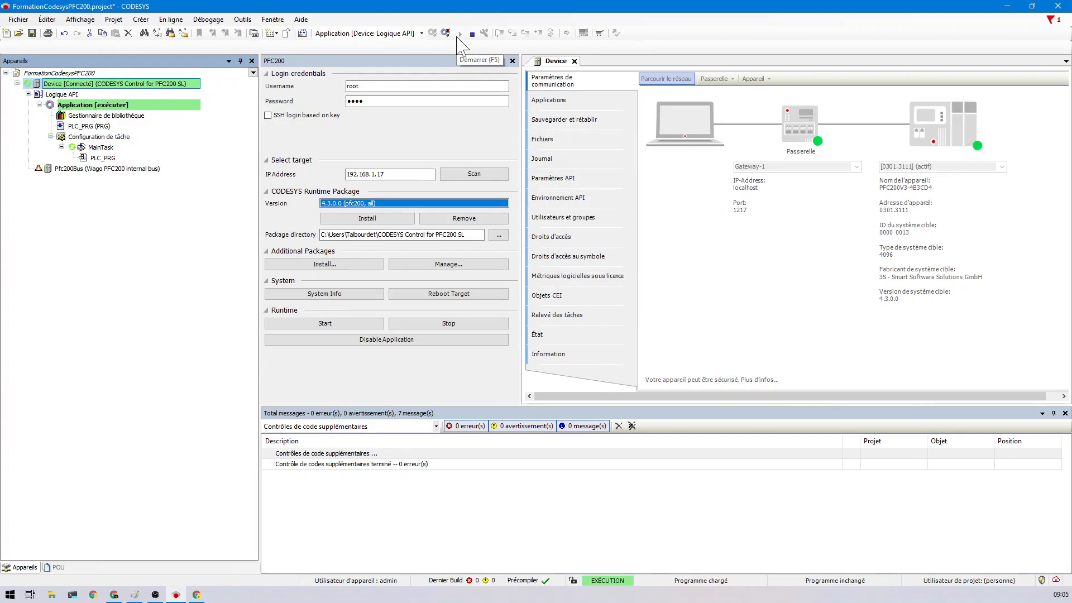